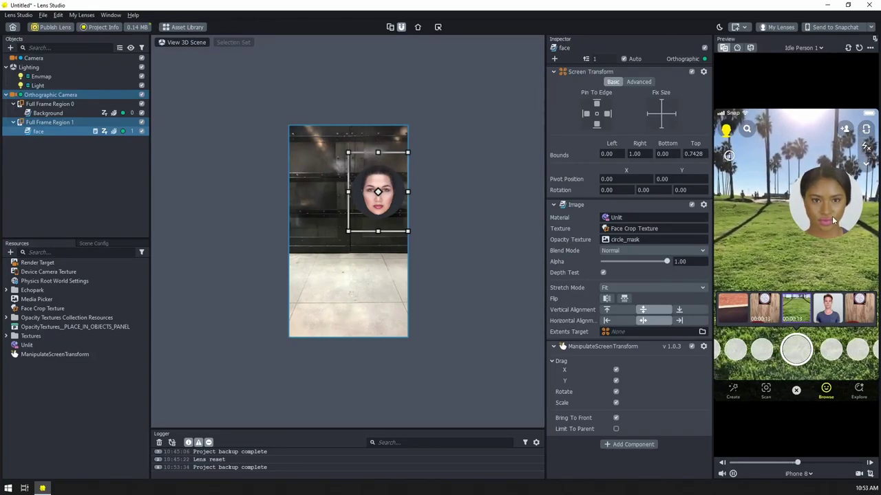
- Drag the face circle toward the preview centre, then down to the lower right over the park
drag(827, 204, 751, 200)
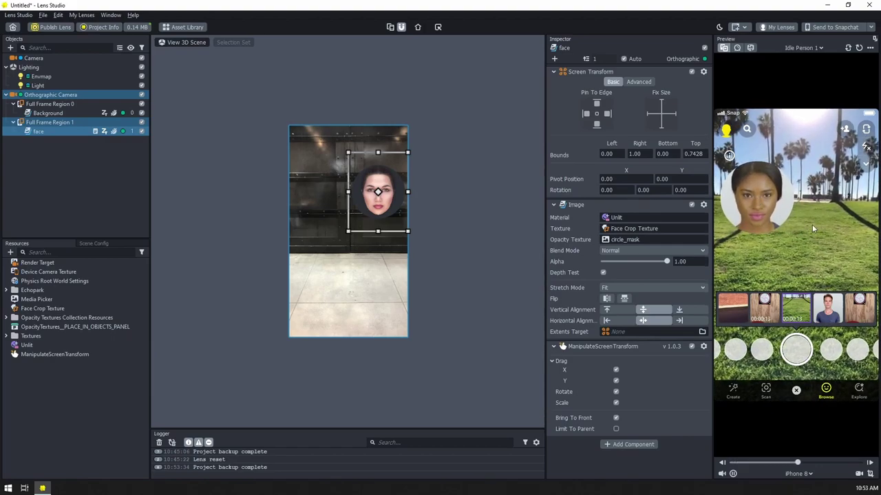
drag(753, 198, 836, 256)
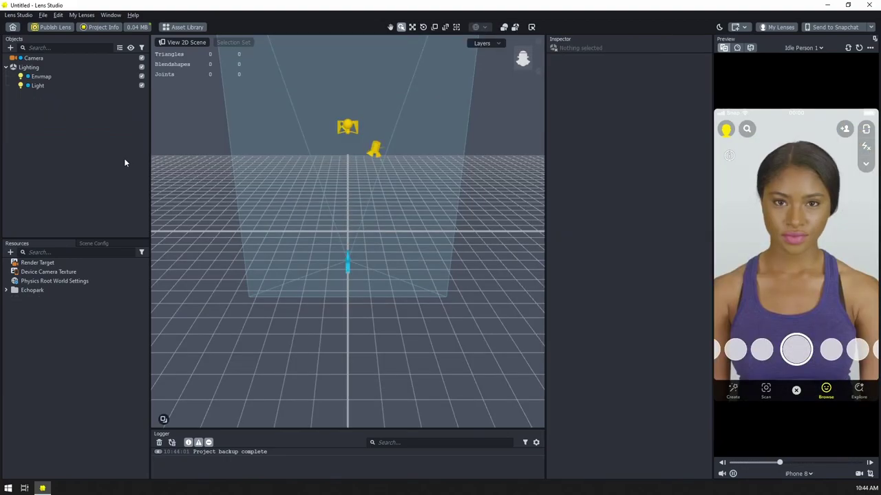
- Add a Screen Image object and rename Screen Image 0 to 'Background'
click(11, 48)
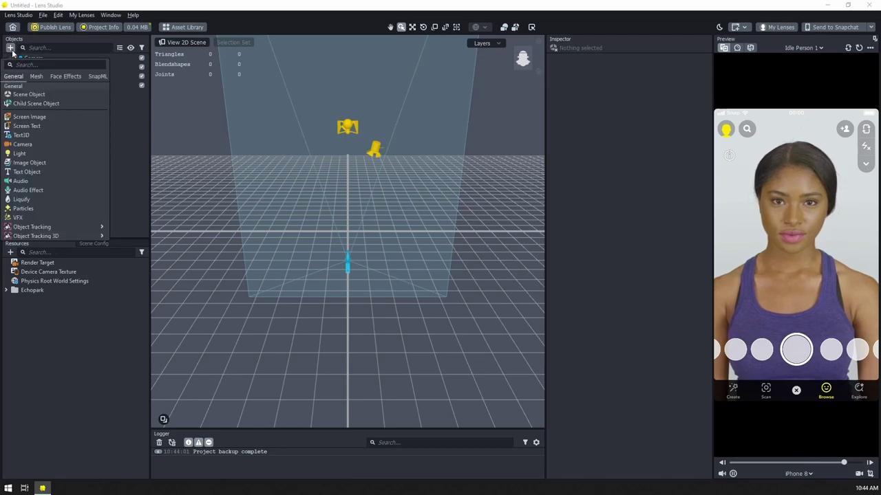
click(29, 116)
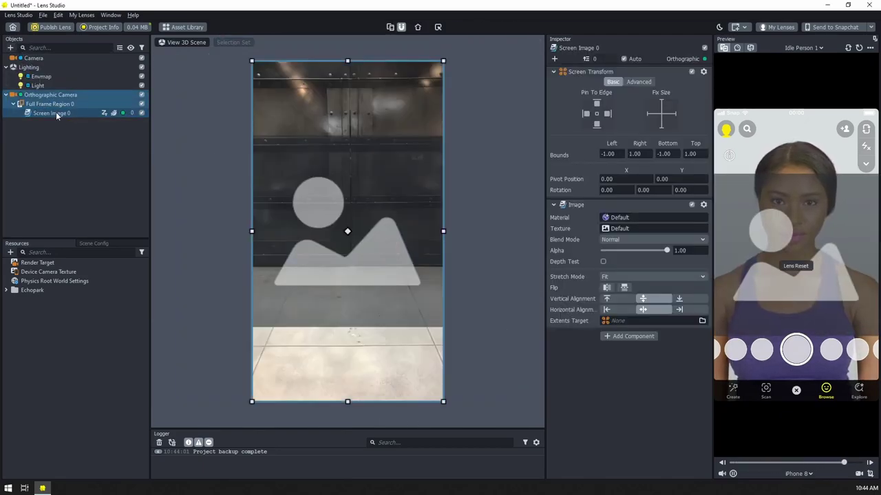
right_click(58, 116)
click(80, 143)
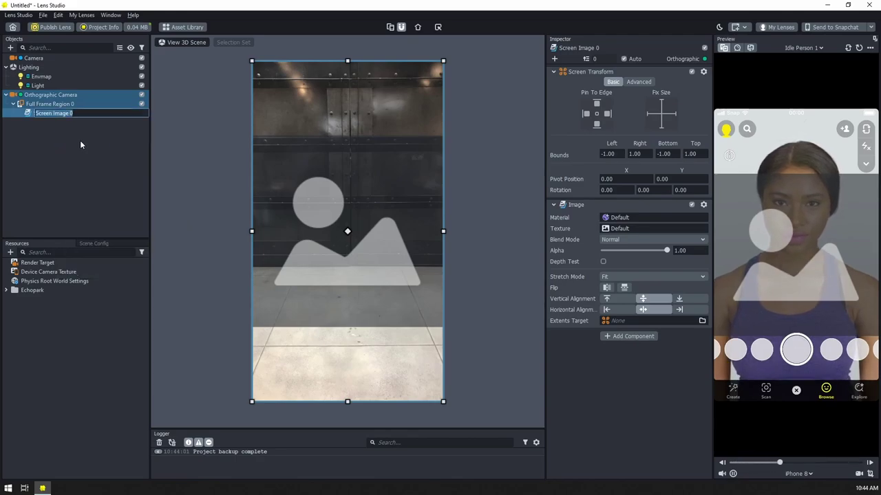
text(Background)
key(Return)
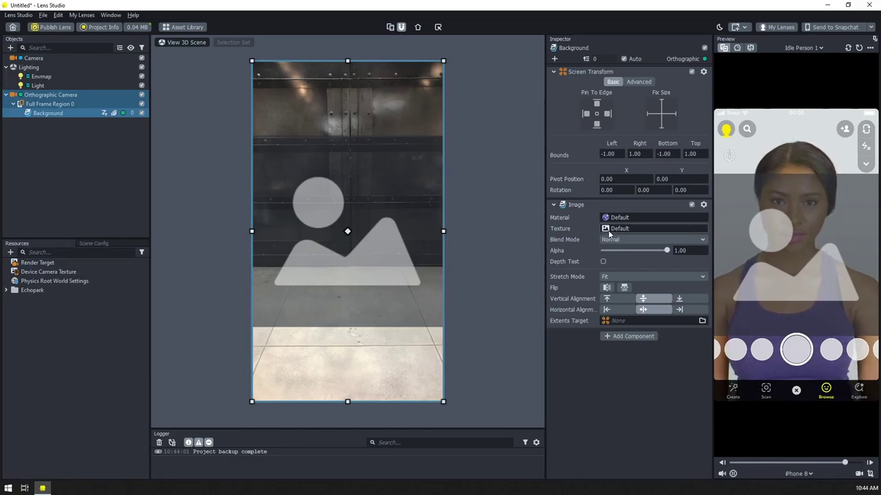
- Add a Media Picker texture resource, leaving its Videos setting at All
click(11, 252)
scroll(59, 347, down, 1)
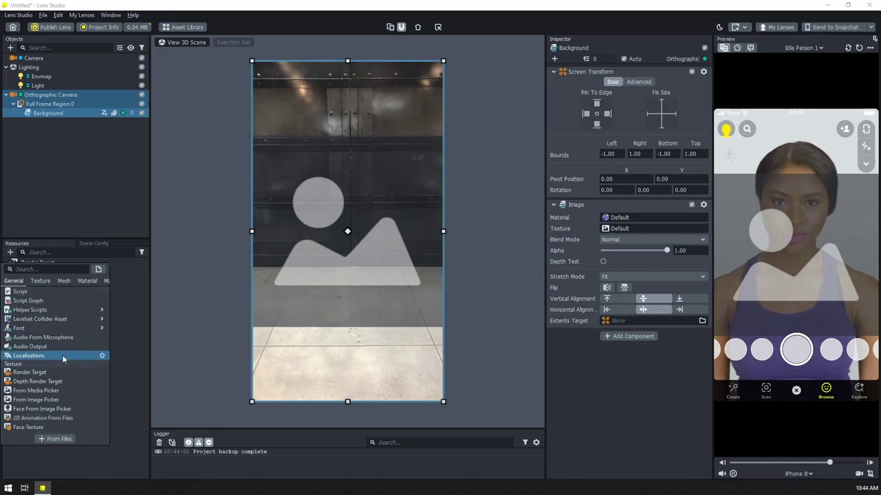
click(38, 391)
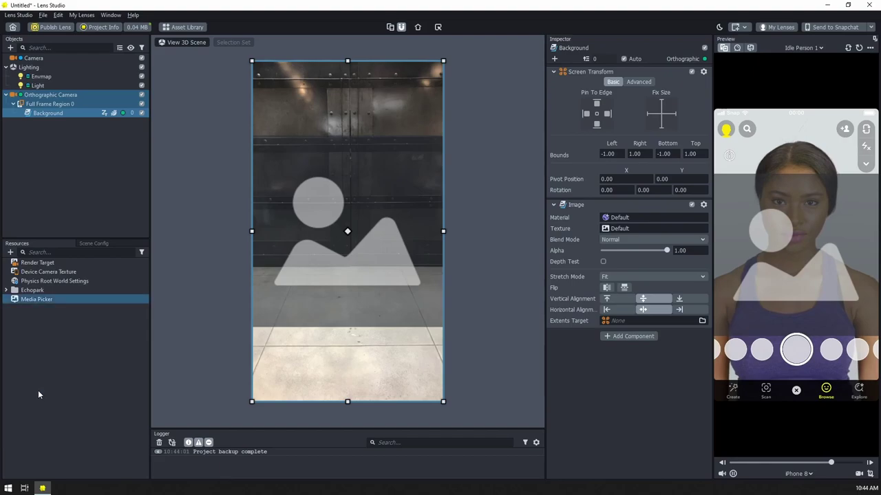
click(38, 300)
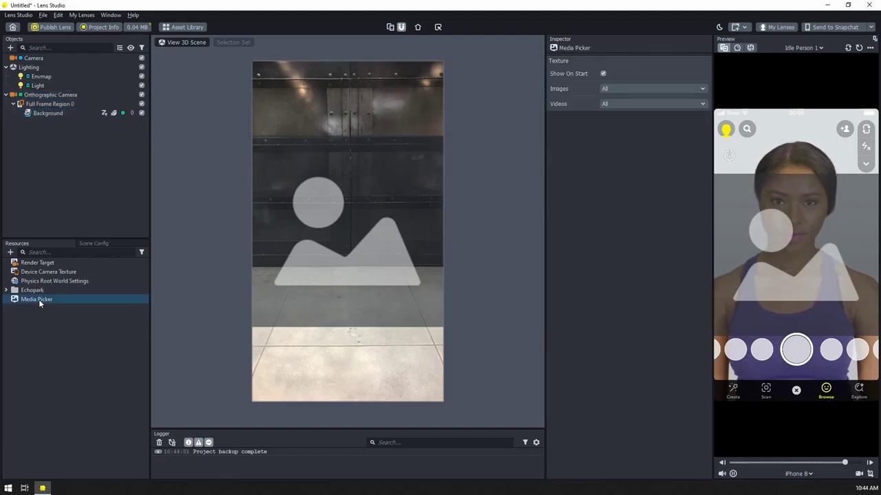
click(607, 106)
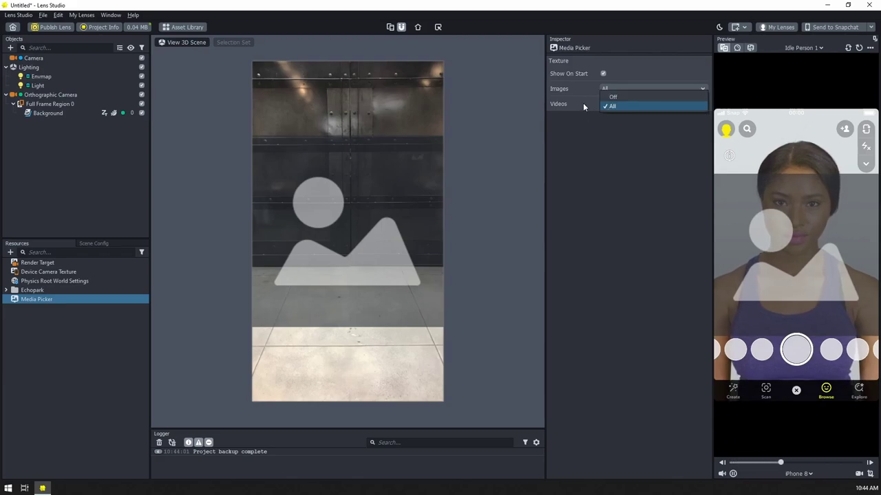
click(581, 105)
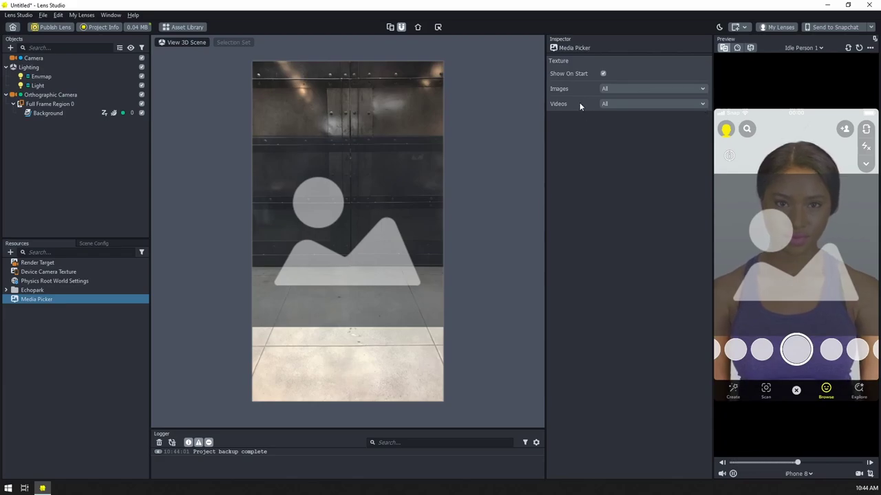
- Set the Background image's Texture to Media Picker
click(55, 113)
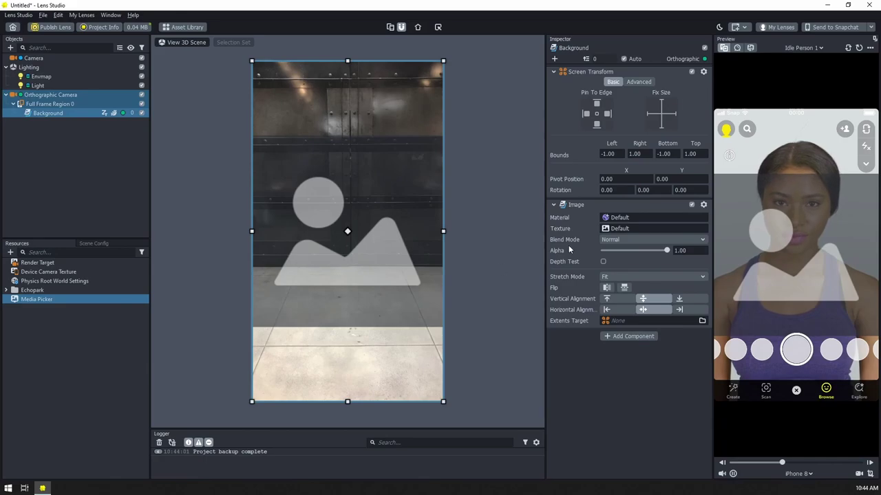
click(609, 229)
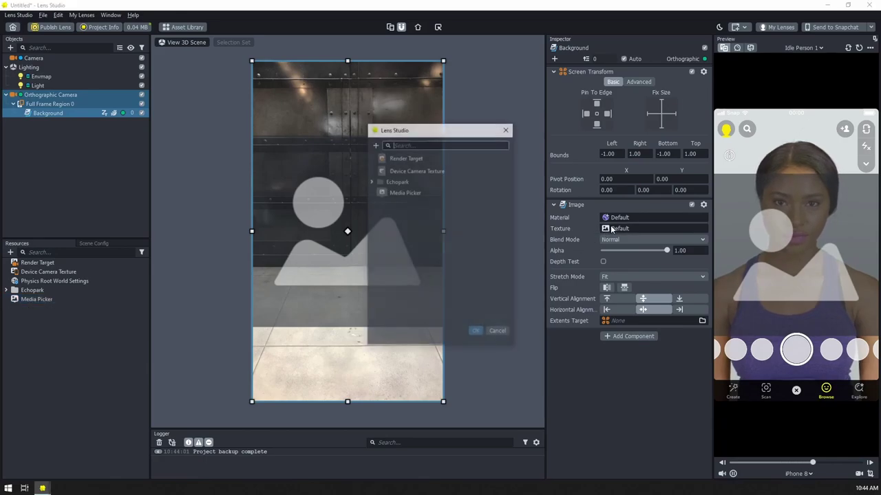
double_click(435, 188)
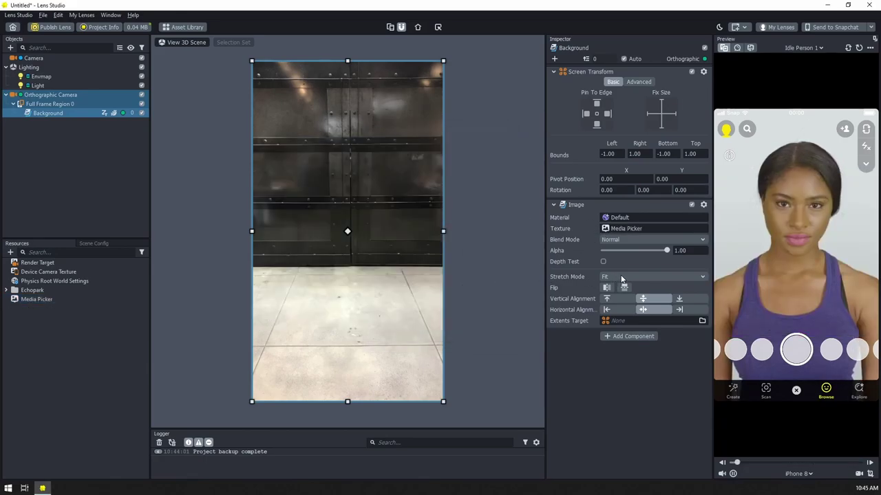
- Set Background's stretch mode to Fill and preview the lens on a Horizontal device
click(619, 276)
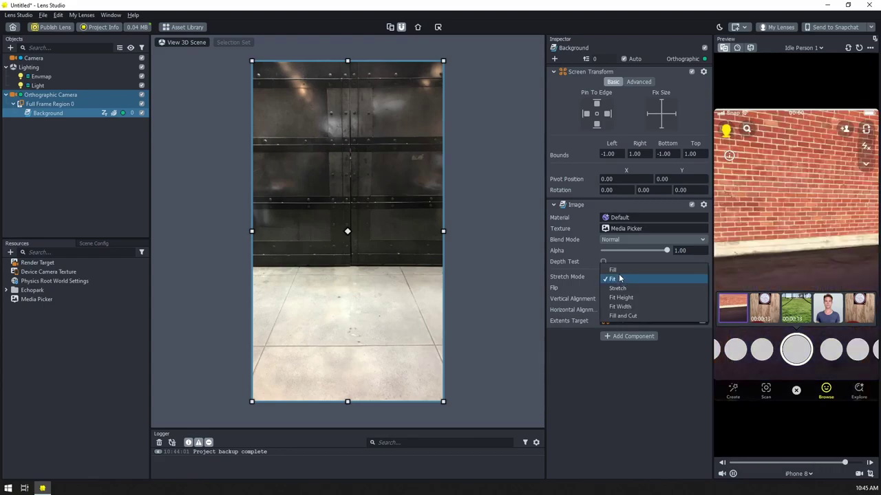
click(618, 272)
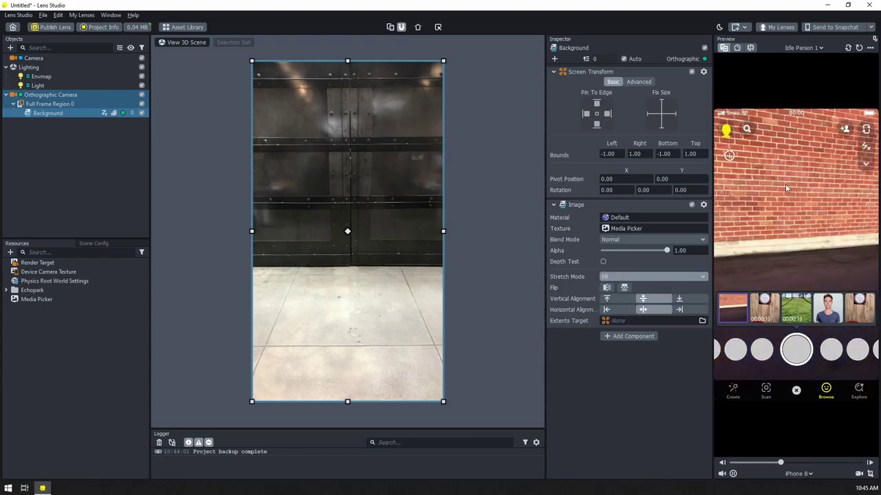
click(808, 475)
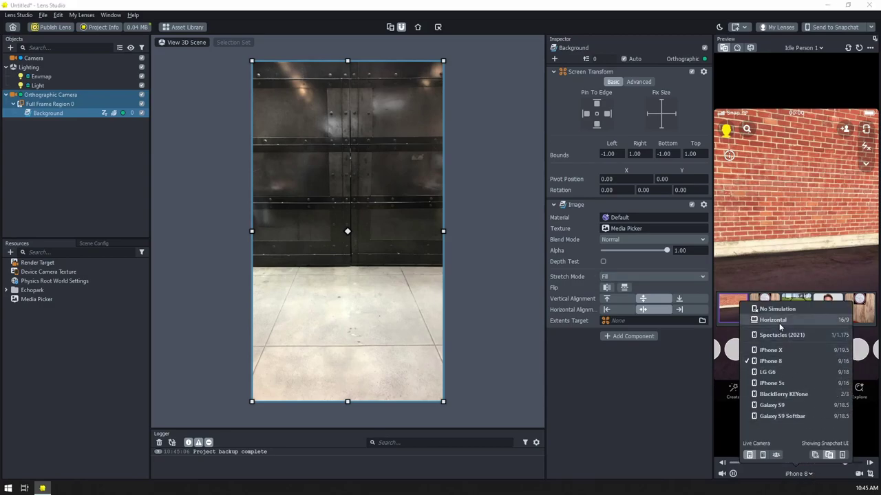
click(778, 320)
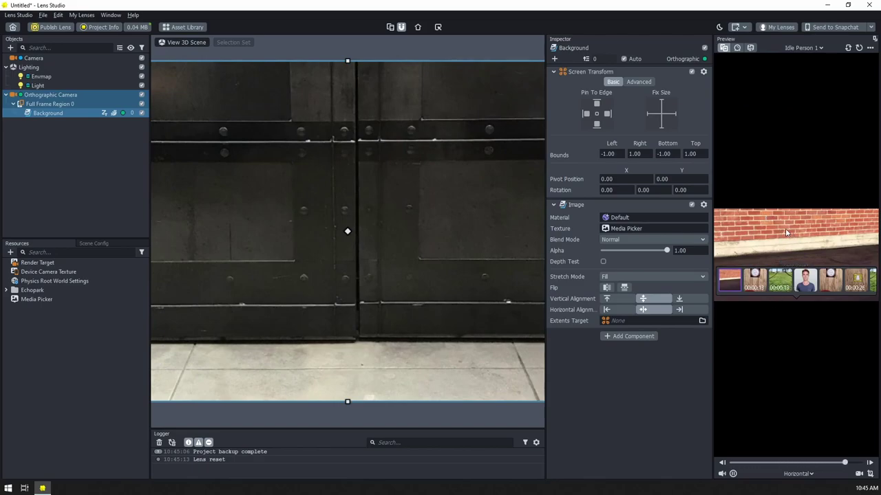
- Switch the preview device back to iPhone 8 and play the wood-wall clip
click(801, 475)
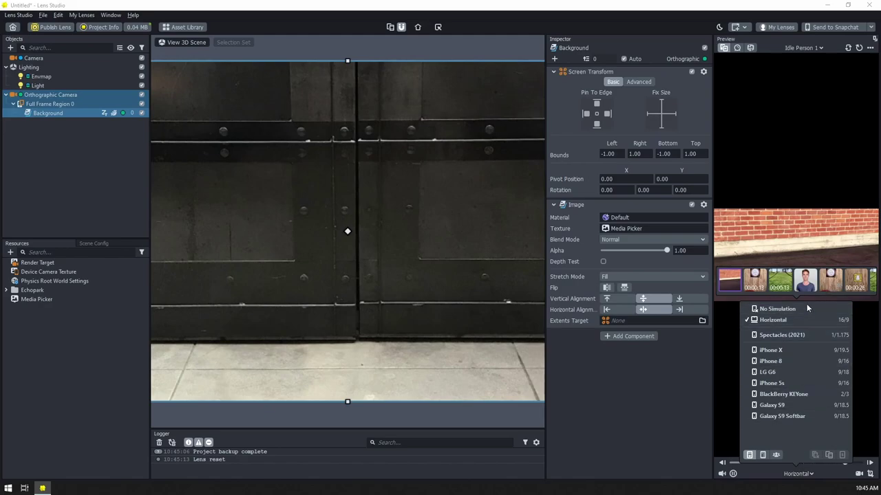
click(781, 360)
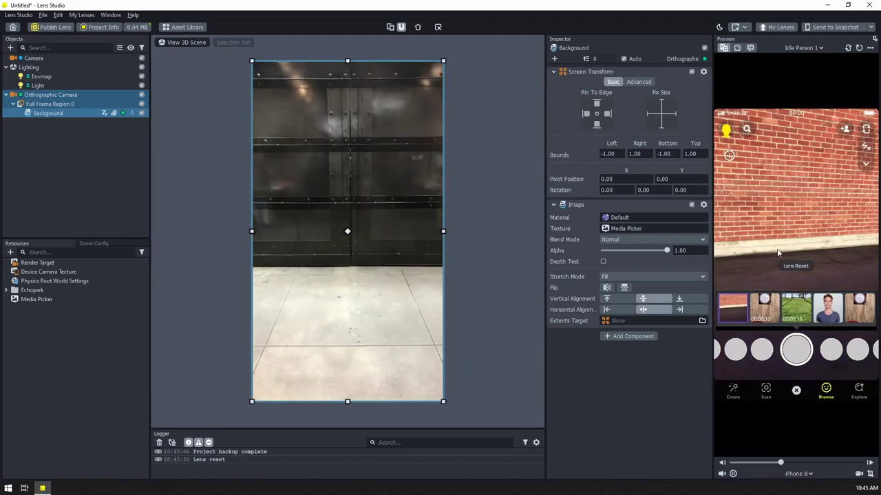
click(768, 314)
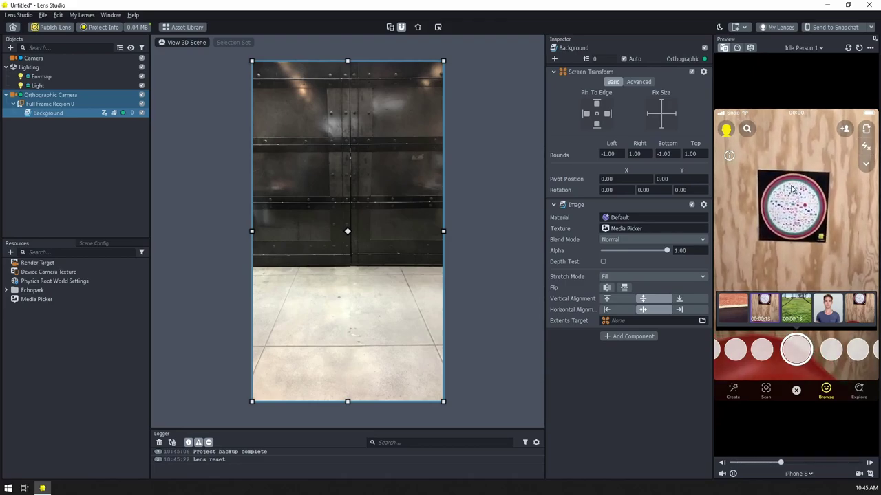
- Add a new Screen Image under the Orthographic Camera and rename it 'face'
click(458, 276)
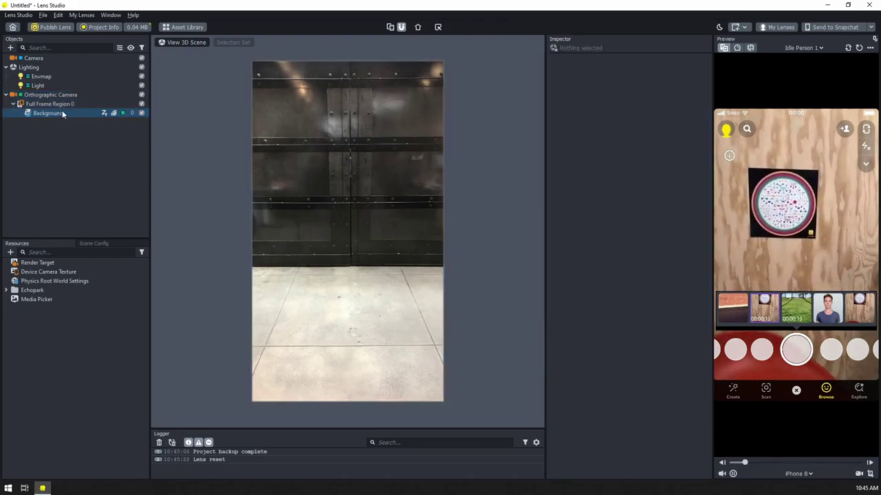
click(43, 95)
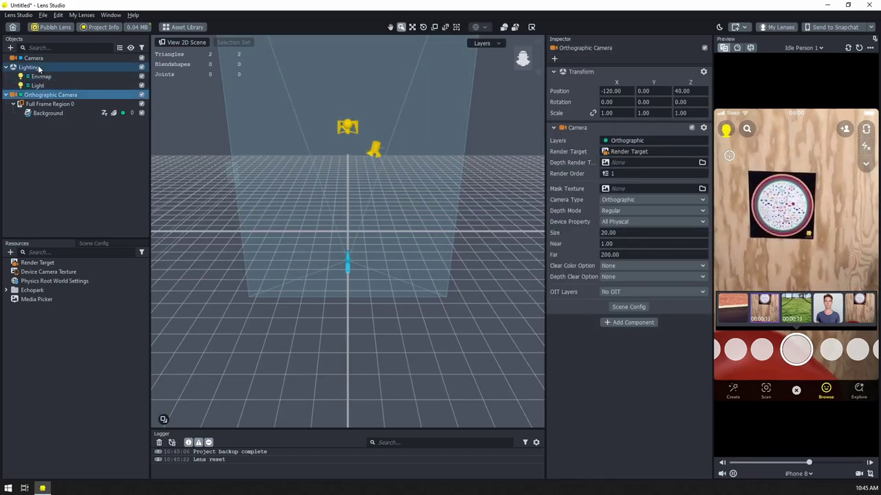
click(11, 48)
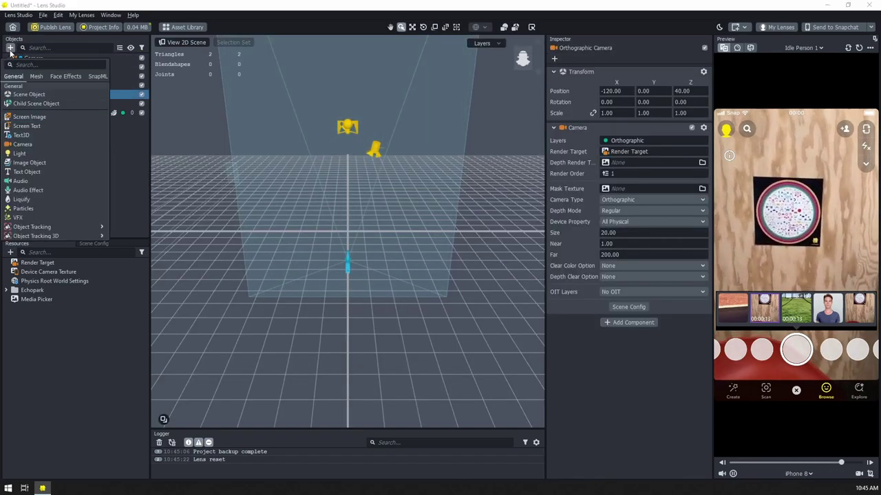
click(35, 117)
right_click(46, 132)
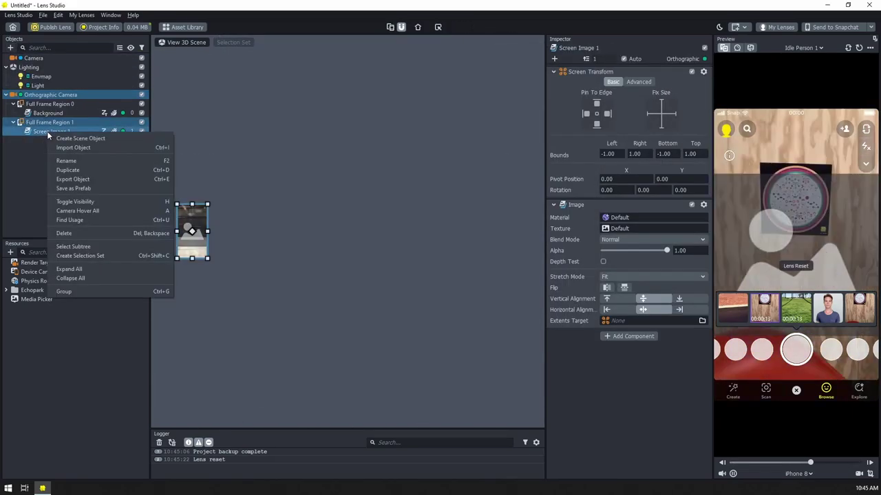
click(67, 160)
text(fa)
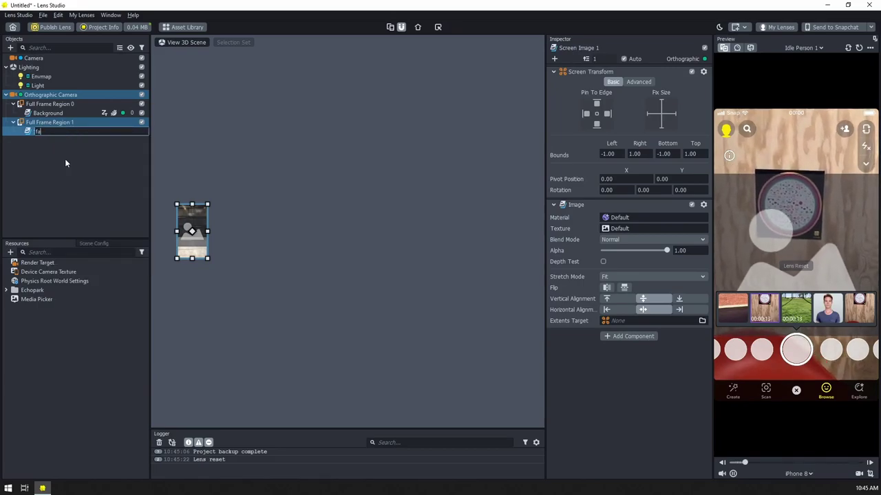
text(ce)
key(Return)
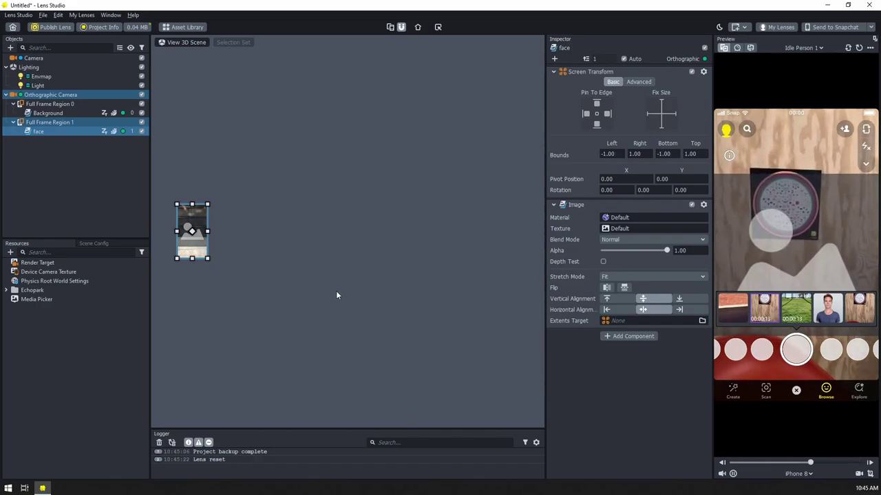
- Add a Face Crop Texture resource and assign it as the face image's Texture
click(10, 252)
scroll(49, 361, down, 3)
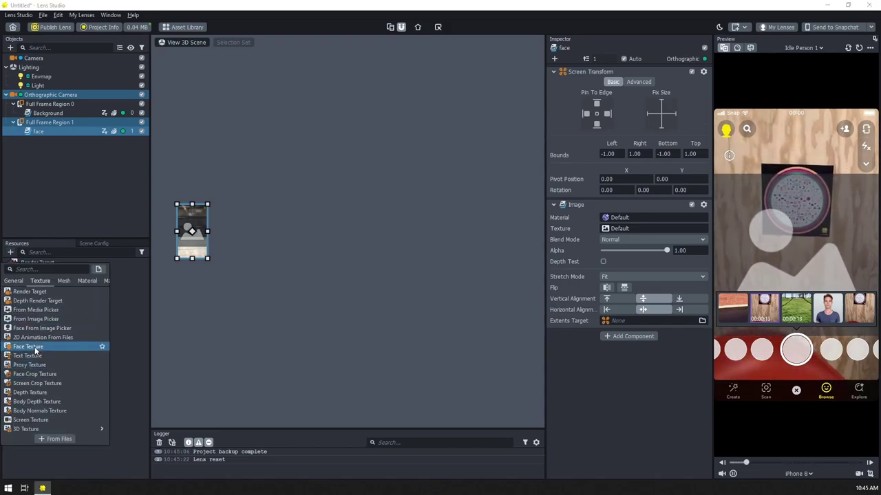
click(47, 374)
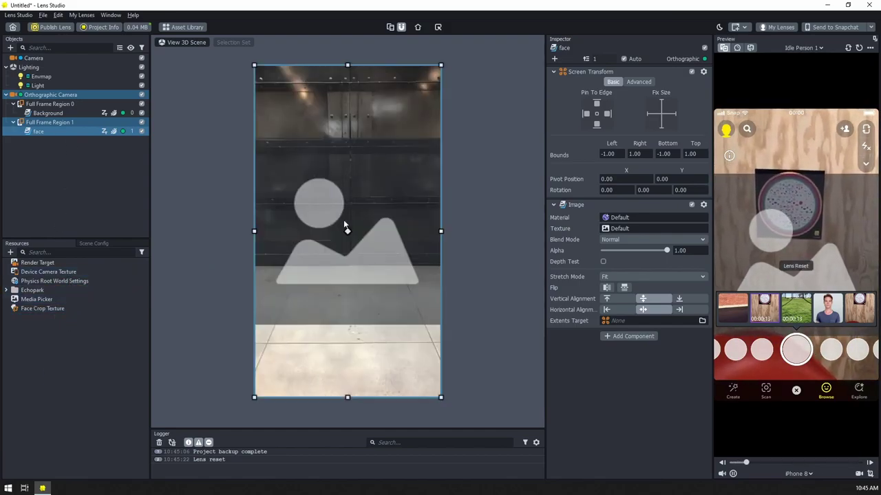
click(617, 228)
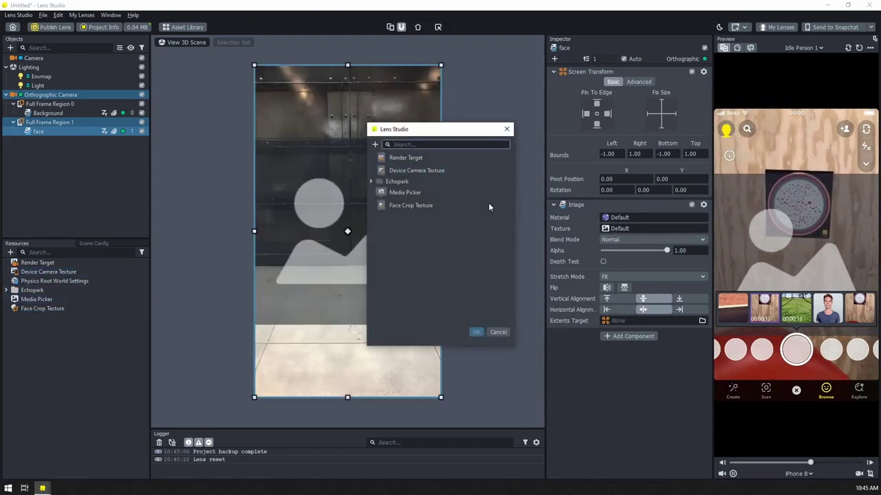
click(439, 206)
double_click(439, 205)
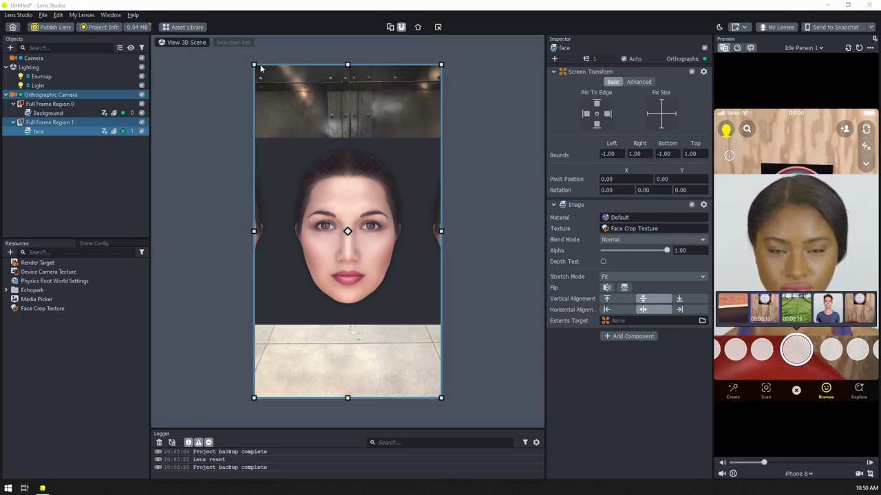
- Shrink the face image from its top-left corner and move it into the upper right
drag(253, 65, 347, 274)
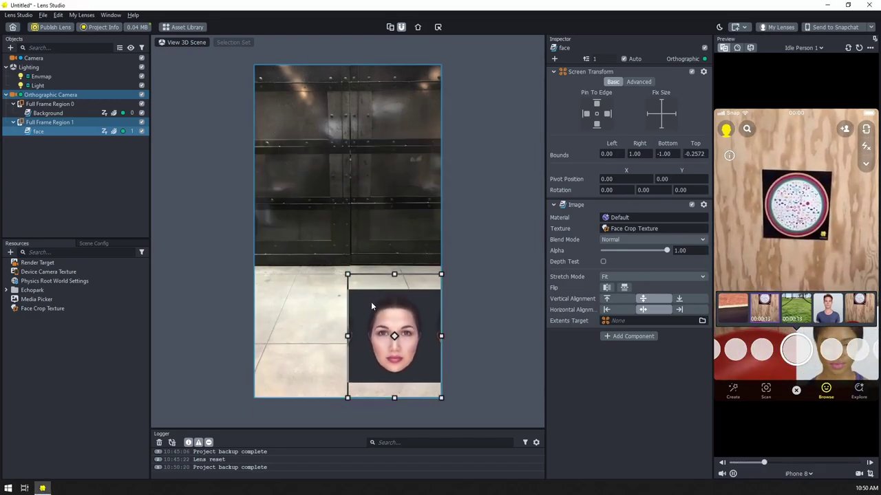
drag(370, 301, 377, 147)
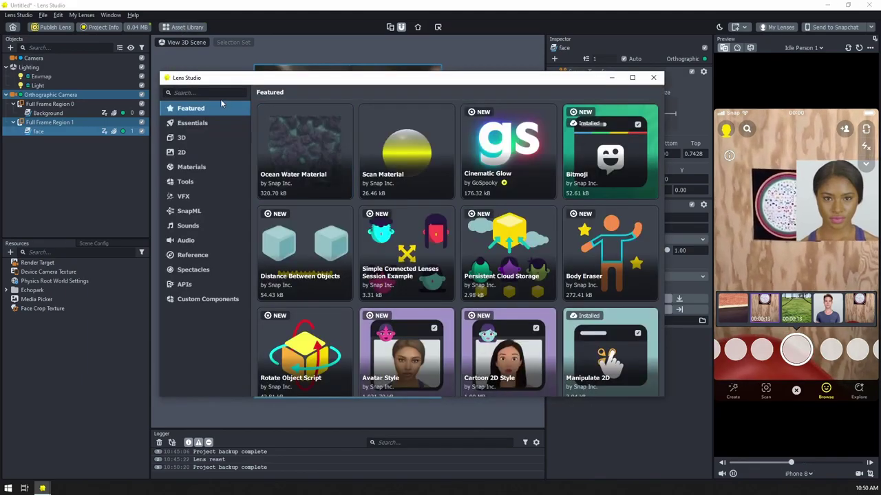
- Search the Asset Library for 'opacity' and import the Opacity Textures Collection
click(200, 92)
text(op)
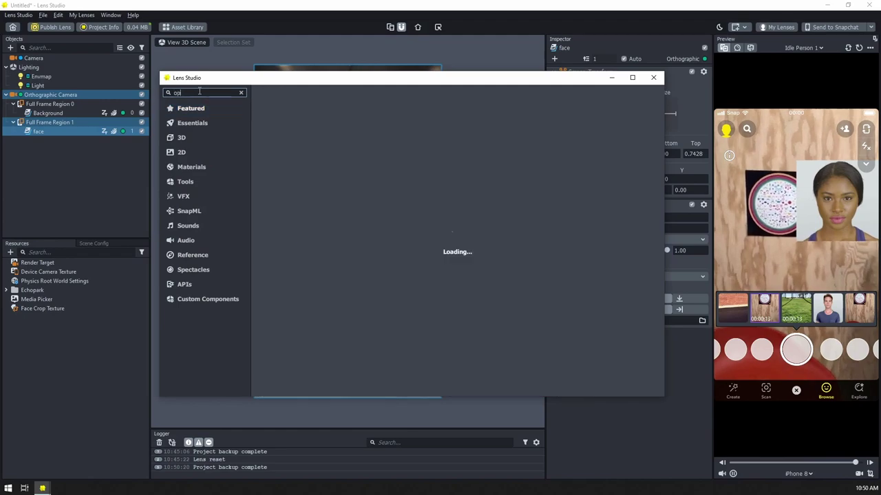
text(acity)
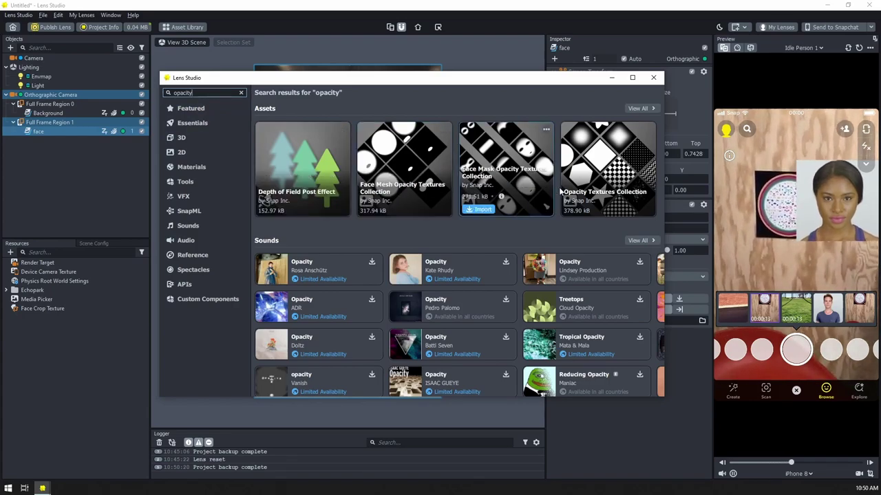
mouse_move(578, 205)
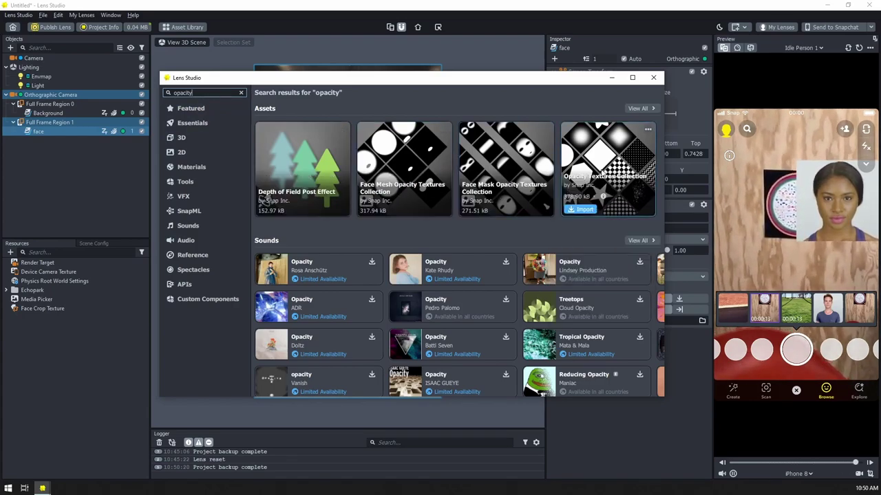
click(582, 210)
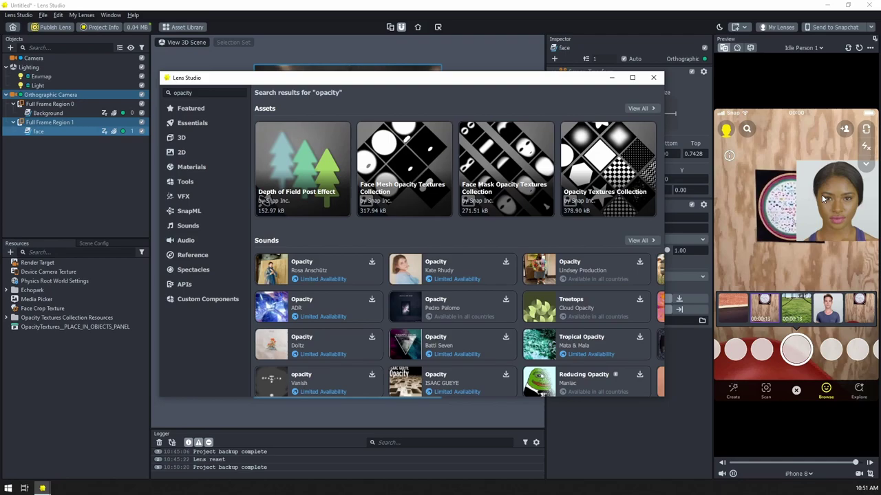
- Search the Asset Library for 'manipulate', browse Custom Components for Manipulate 2D, then close the library
double_click(201, 93)
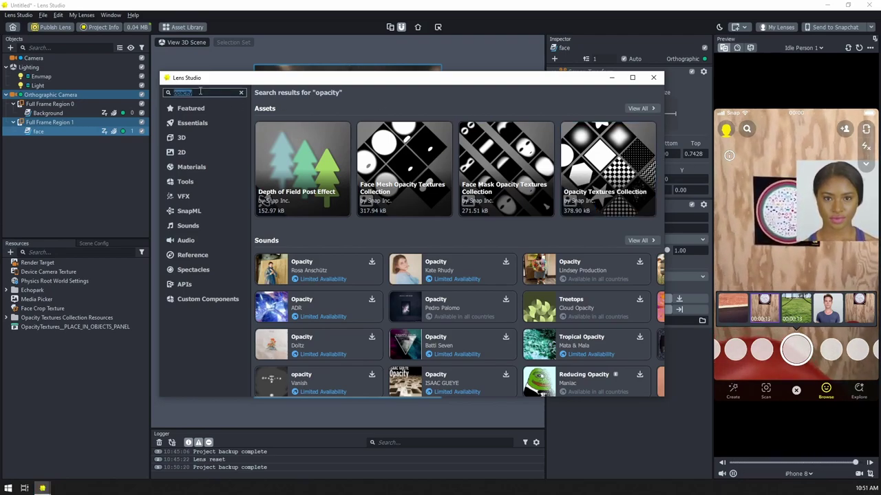
text(manipulate)
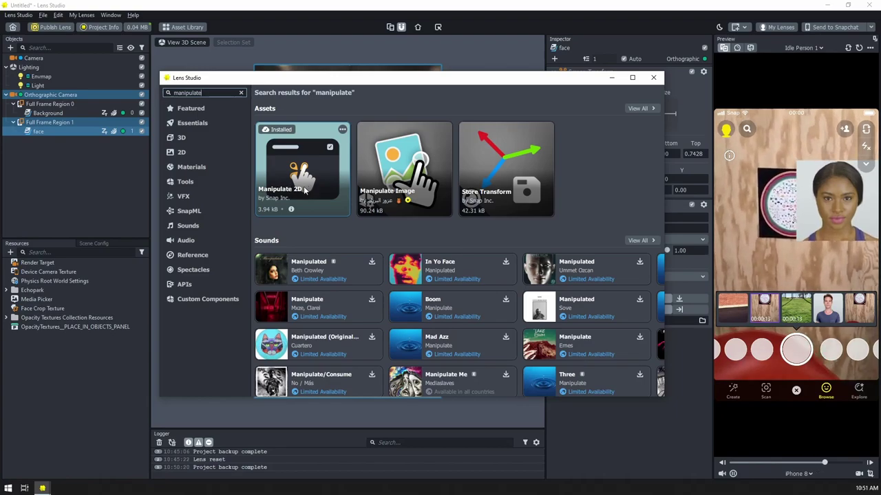
mouse_move(288, 185)
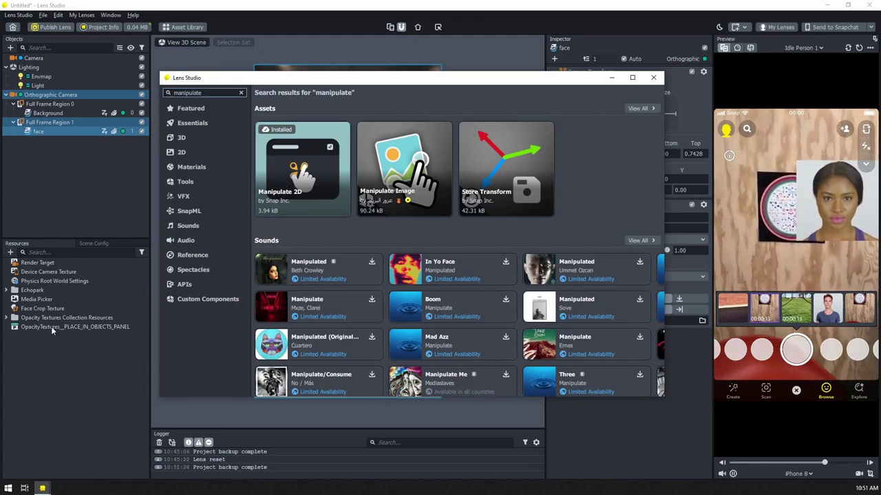
click(209, 300)
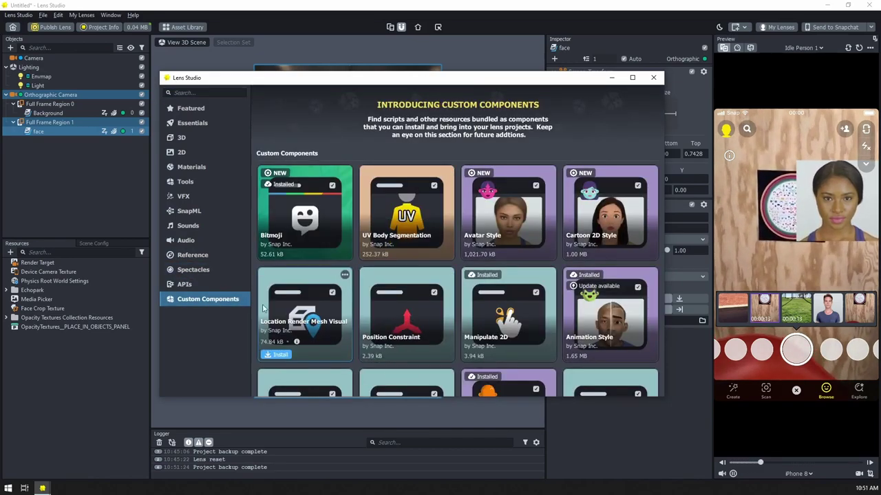
scroll(510, 256, down, 2)
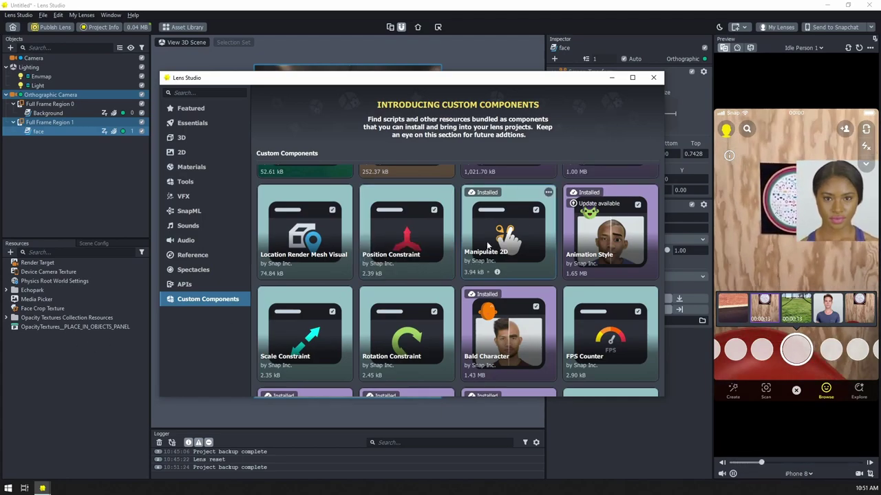
click(76, 191)
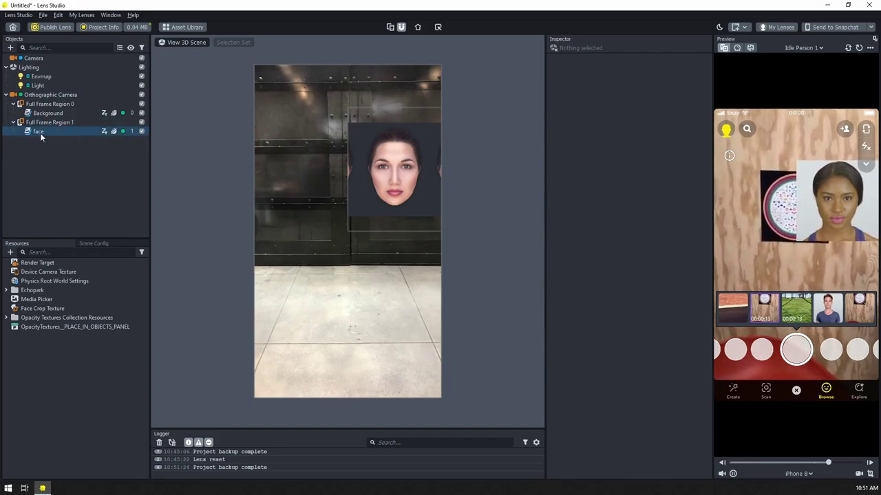
- Create a new Unlit material and apply it to the face image's Material field
click(10, 252)
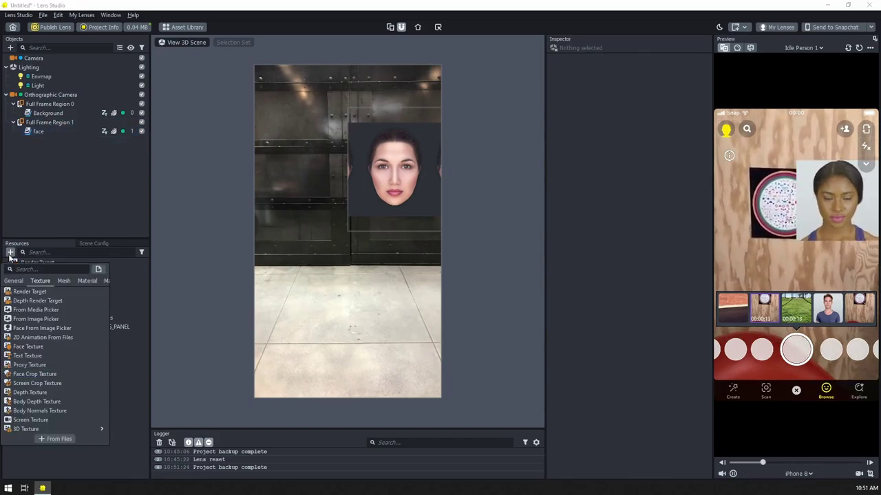
scroll(61, 356, down, 5)
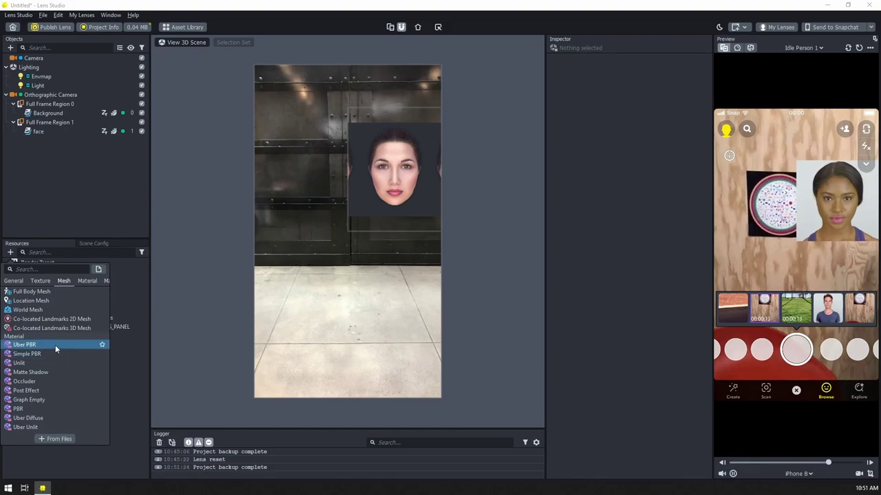
click(46, 365)
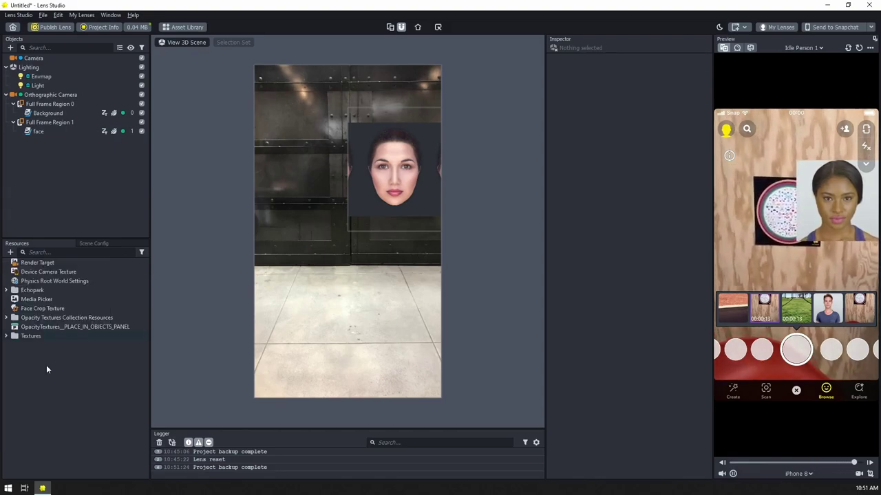
click(41, 131)
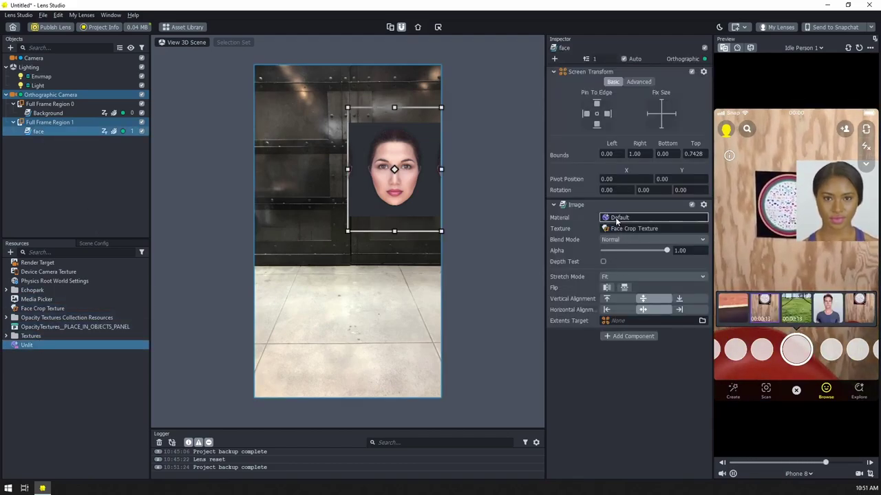
drag(617, 220, 618, 219)
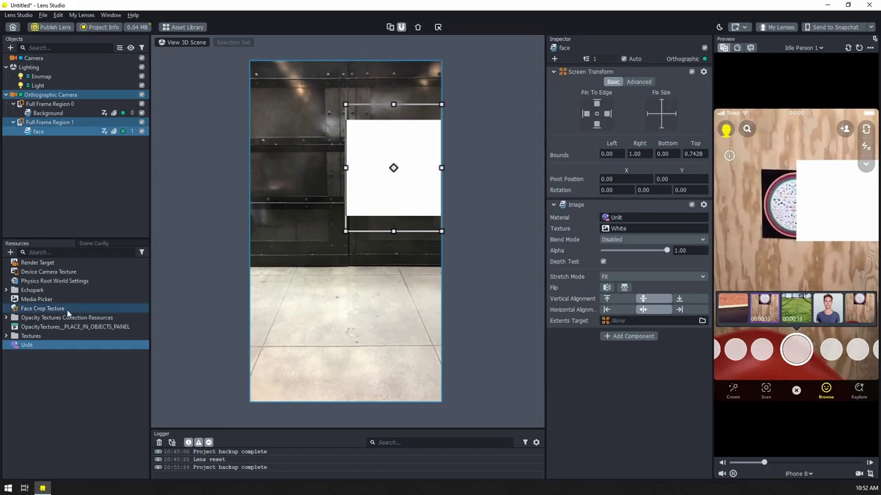
- Set the Unlit material's Base Texture to Face Crop Texture
click(26, 346)
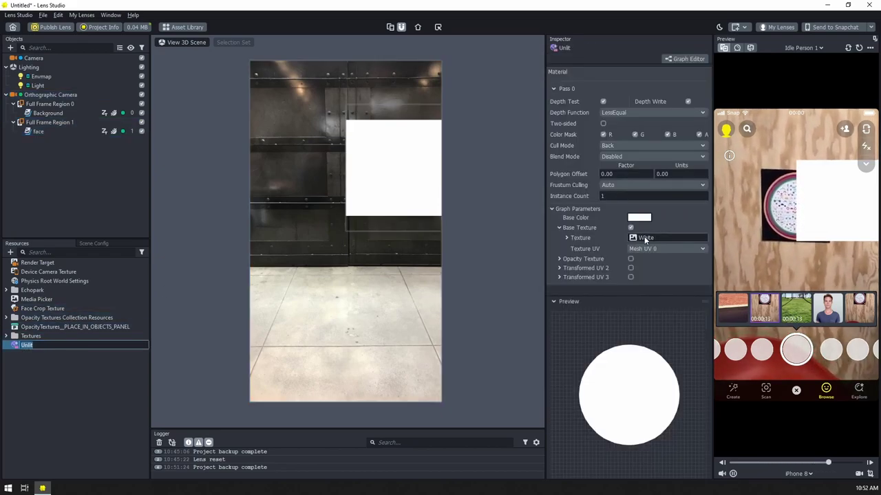
click(646, 238)
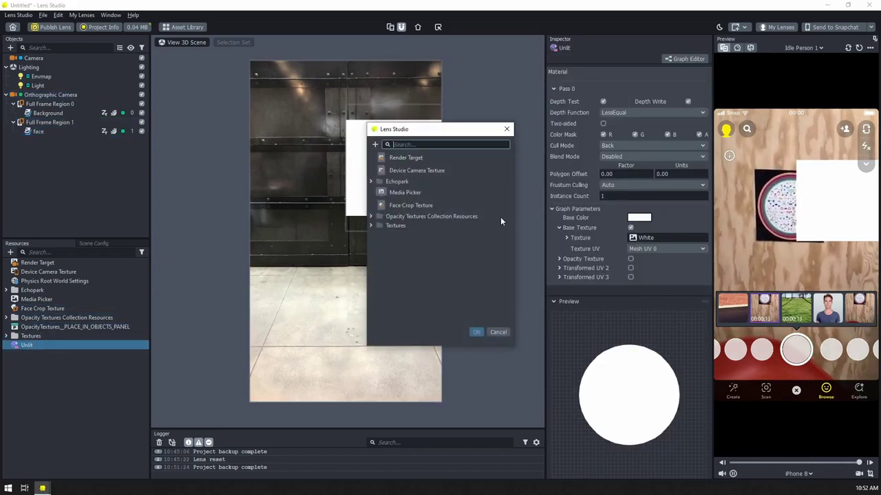
double_click(410, 206)
- Enable the Unlit material's opacity texture and assign circle_mask to it
click(631, 259)
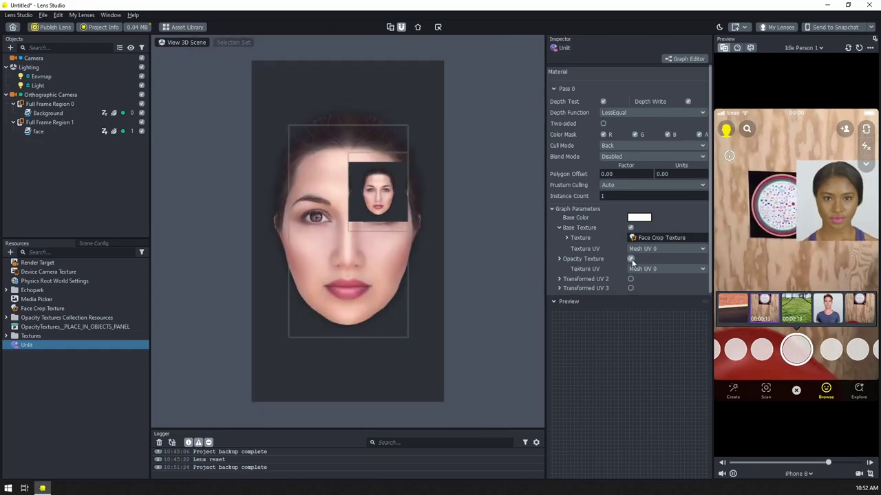
click(643, 256)
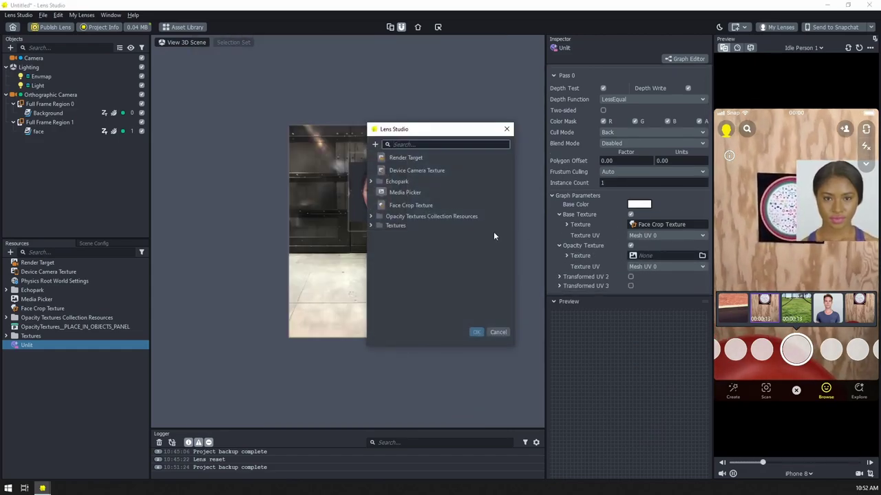
click(370, 217)
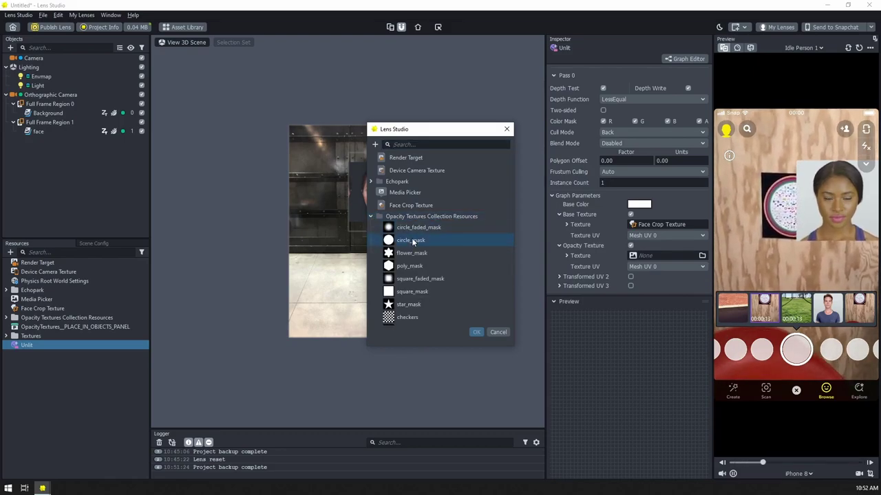
click(411, 316)
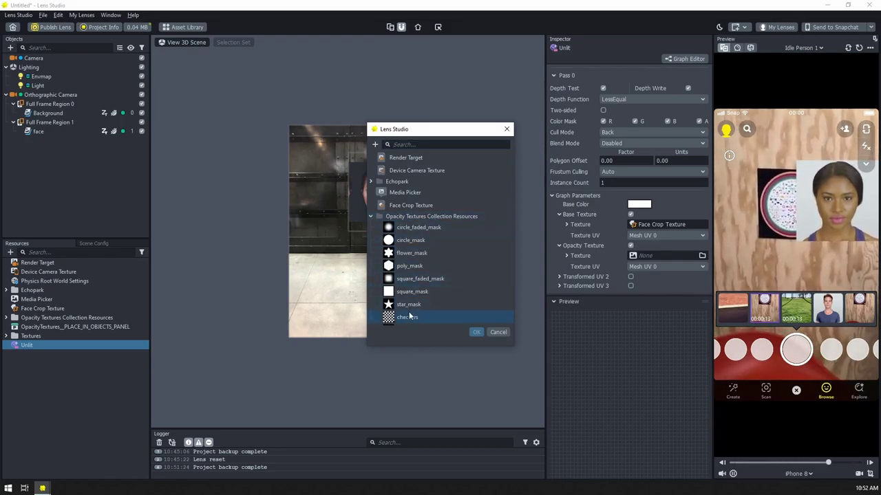
double_click(403, 241)
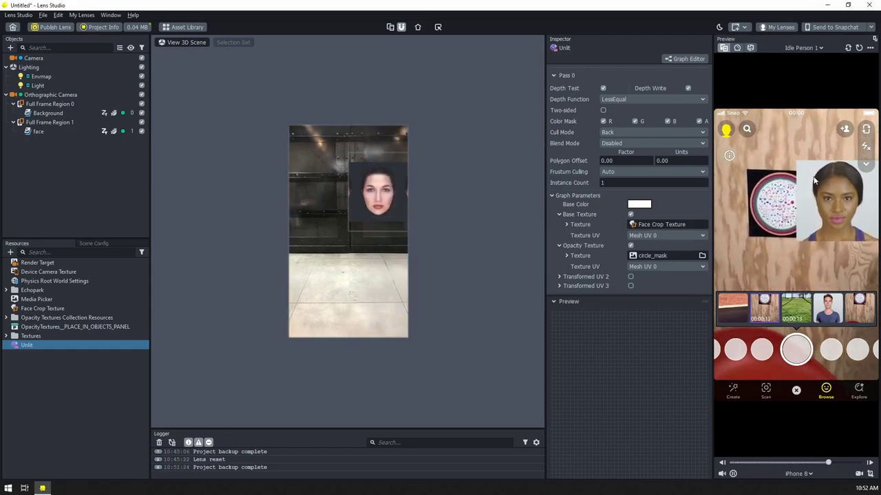
- Set the material's blend mode to Normal and reselect the face image object
click(626, 142)
click(619, 159)
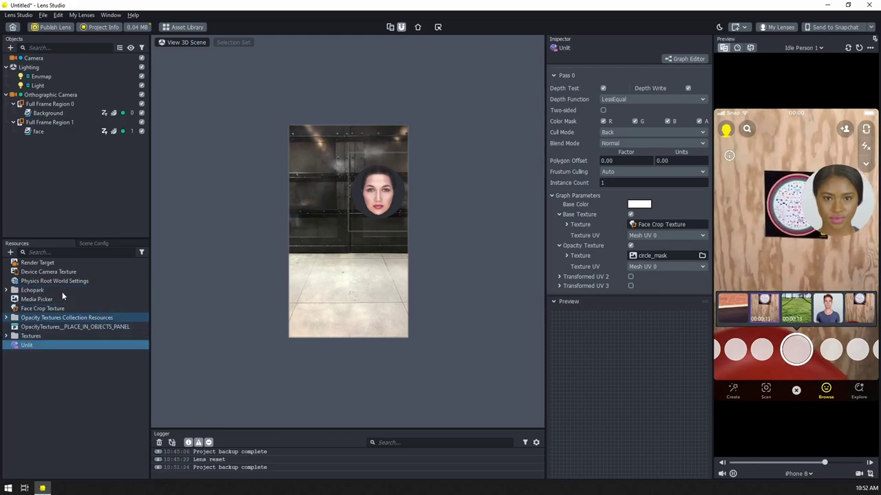
click(43, 133)
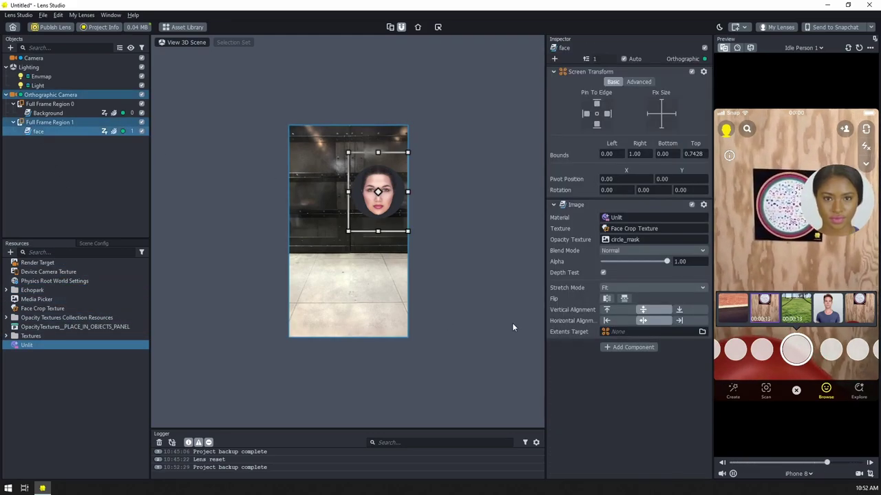
- Add a ManipulateScreenTransform component to the face and toggle Bring To Front
click(618, 348)
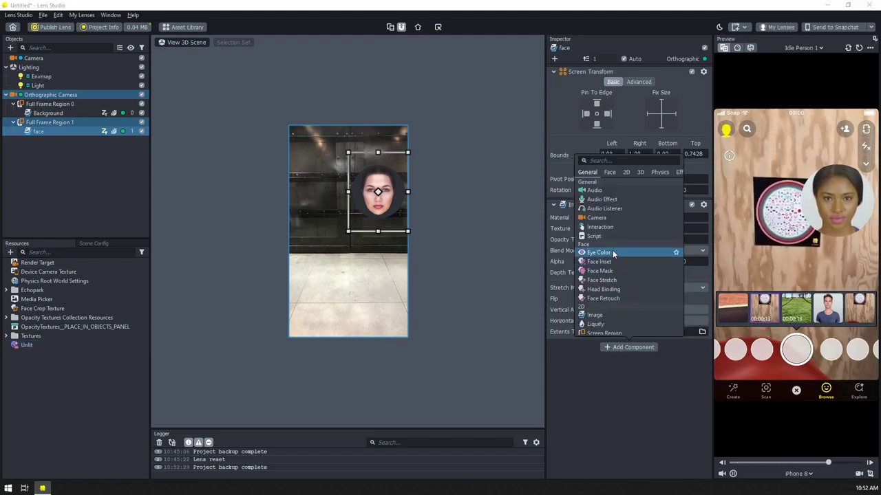
scroll(622, 253, down, 6)
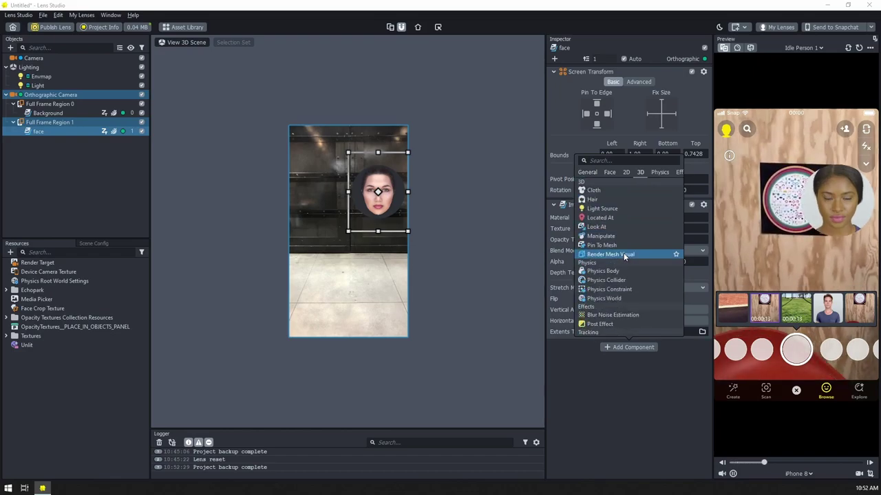
scroll(624, 257, down, 8)
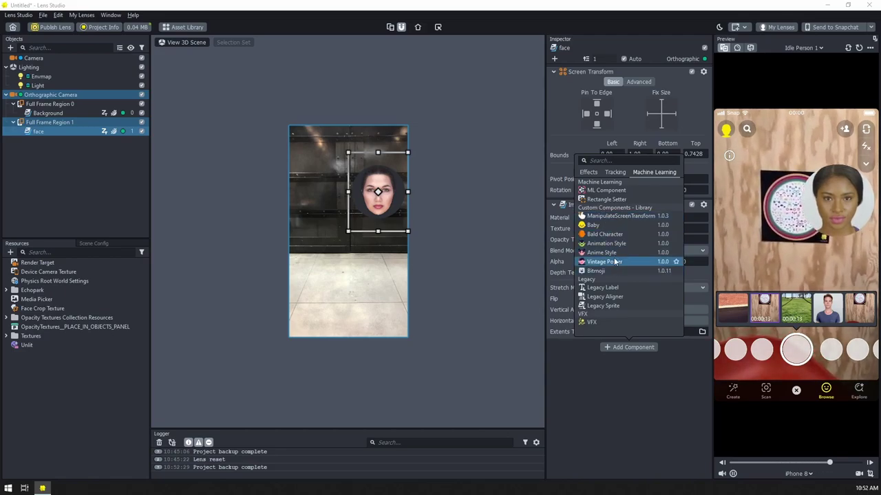
click(605, 216)
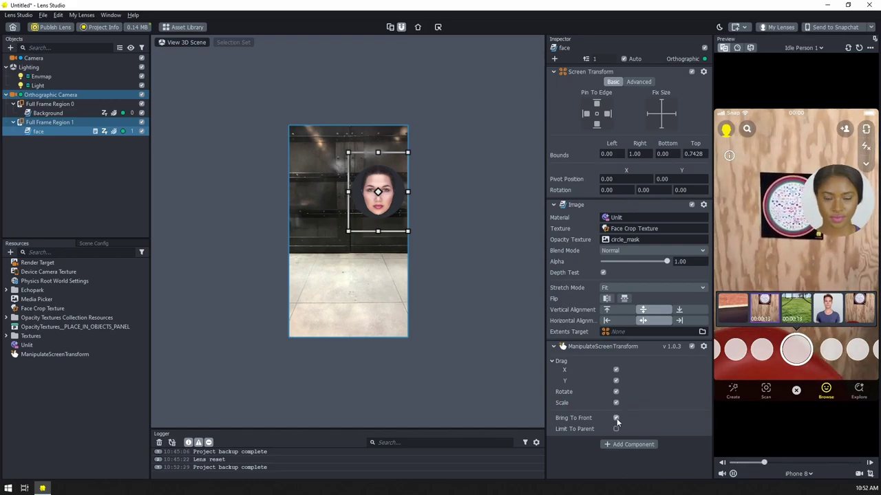
click(616, 418)
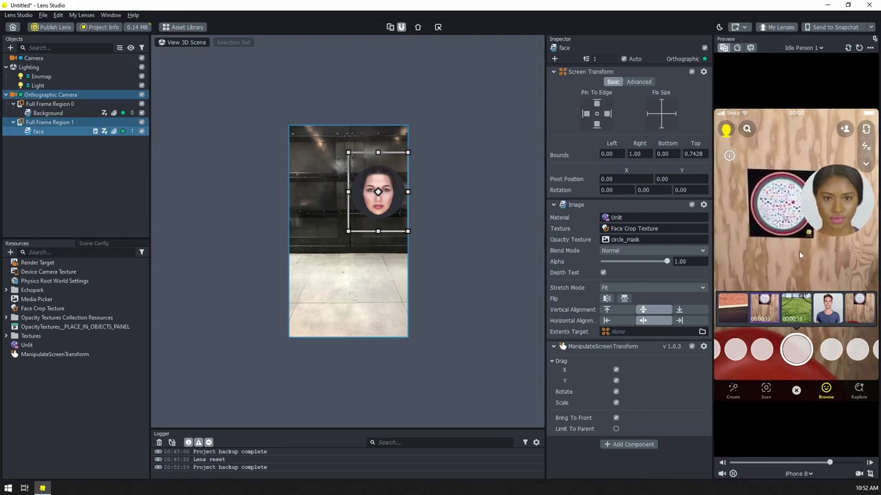
- Drag the circular face crop toward the preview's upper right, then play the man sample video
drag(843, 207, 819, 212)
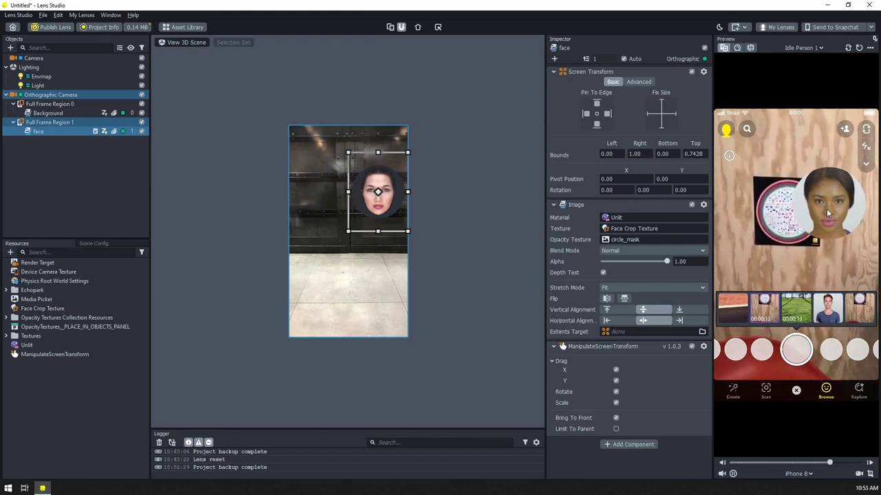
mouse_move(829, 217)
mouse_down()
mouse_move(845, 208)
mouse_move(761, 303)
mouse_move(737, 187)
mouse_move(852, 190)
mouse_up()
click(821, 300)
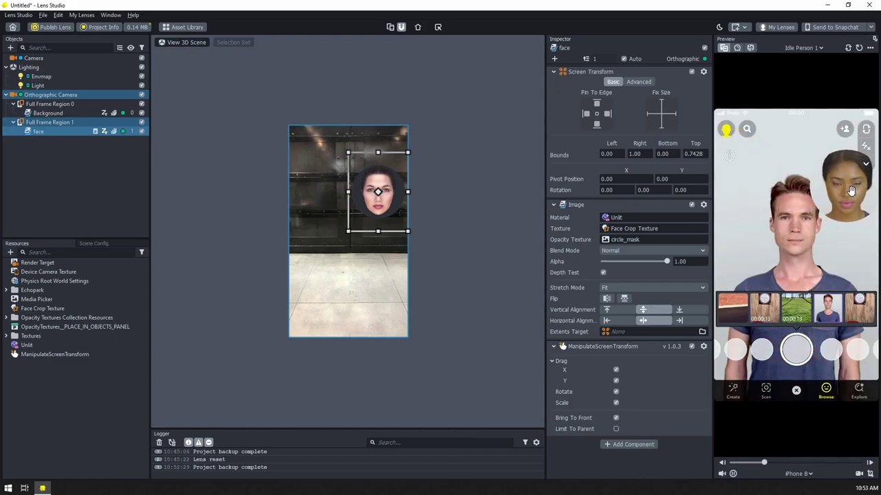